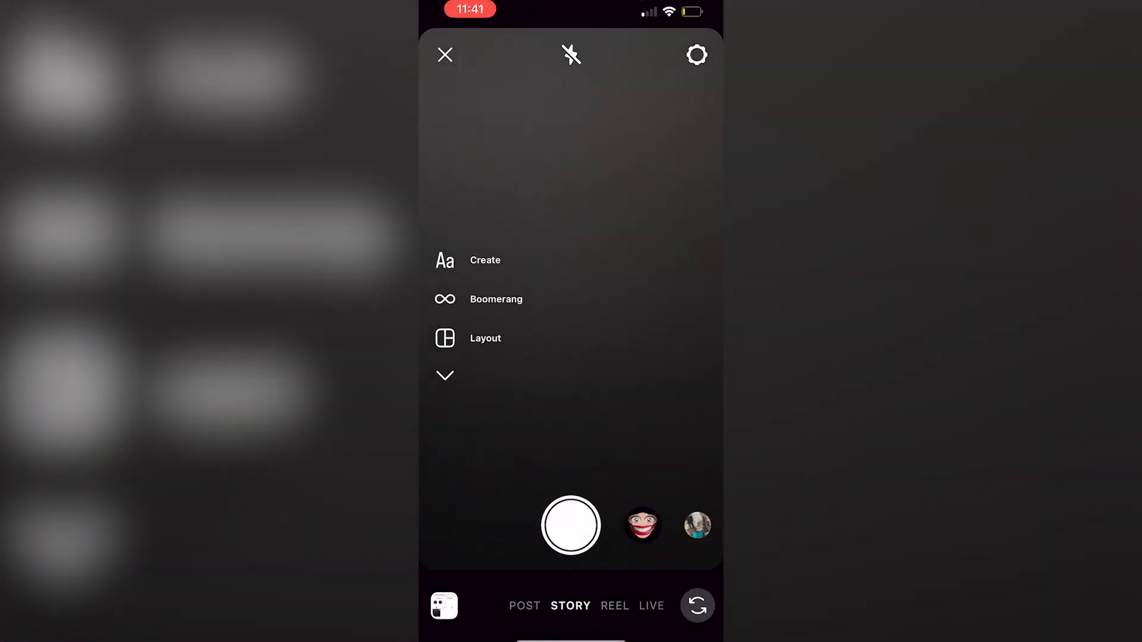
# Open the story camera's recent media gallery to pick something to share
pyautogui.click(445, 606)
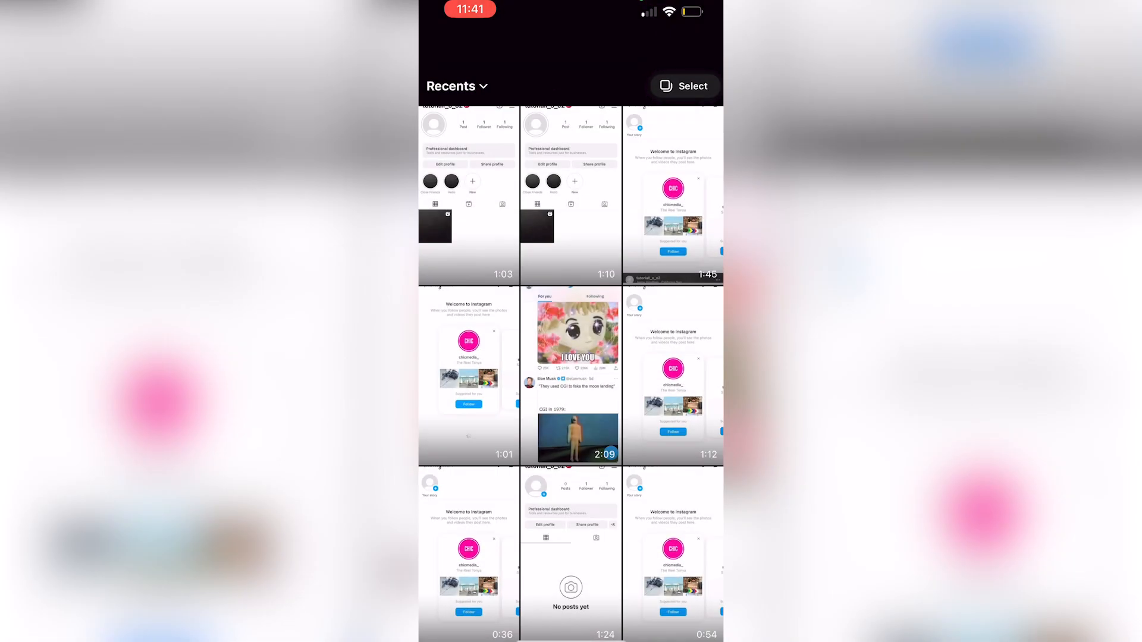
# Preview the first recorded clip, then leave it and reopen the story camera
pyautogui.click(469, 195)
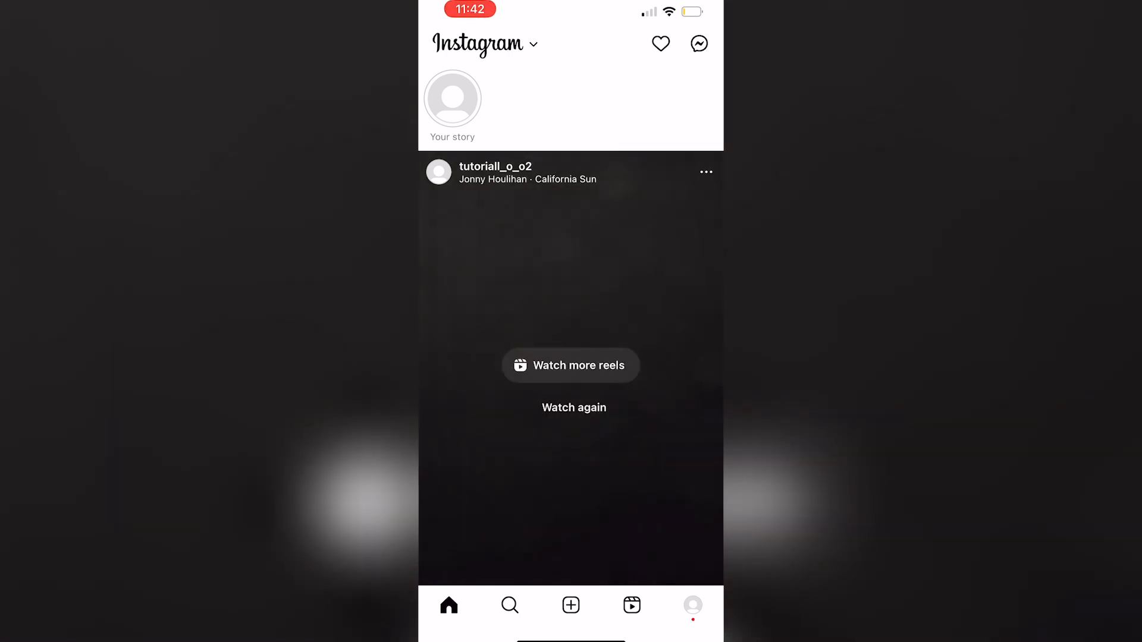
pyautogui.click(453, 99)
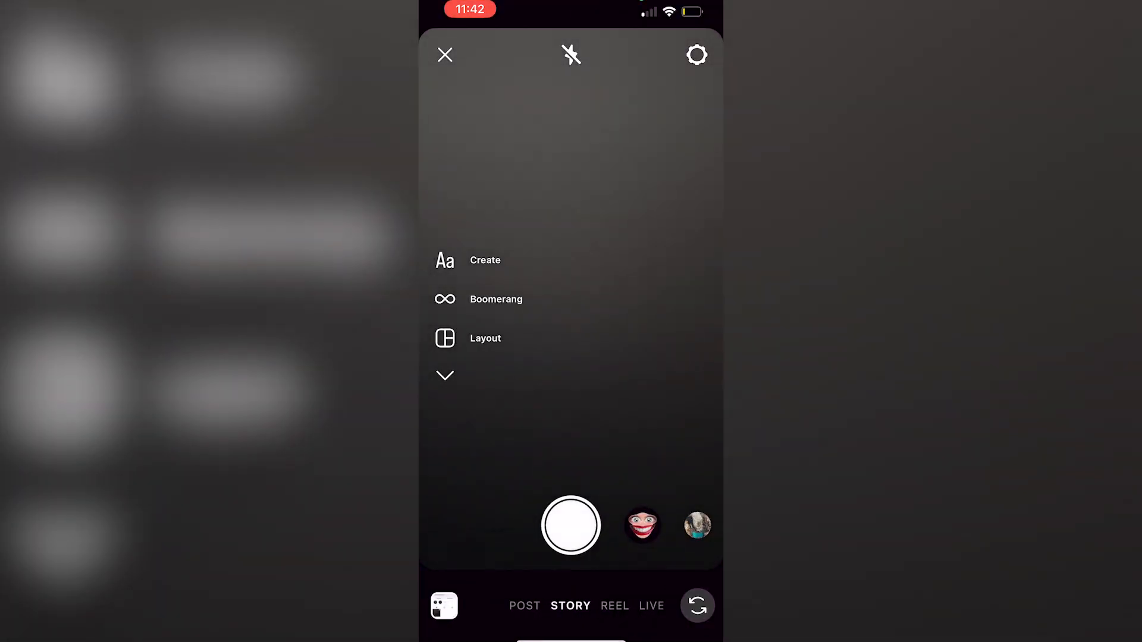
pyautogui.click(615, 606)
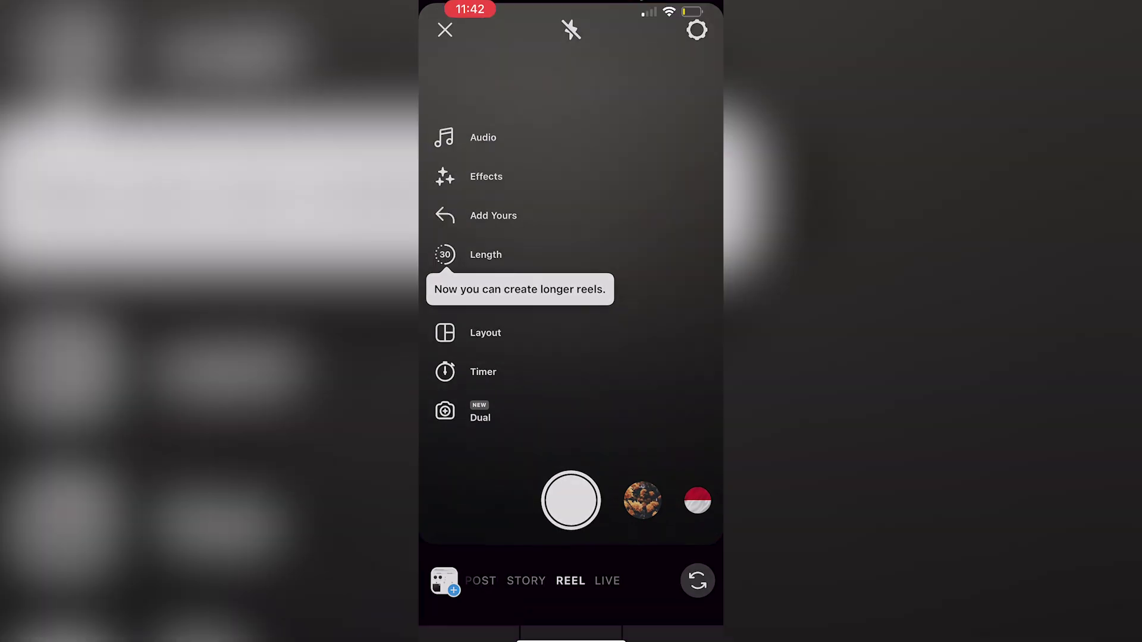
pyautogui.click(444, 606)
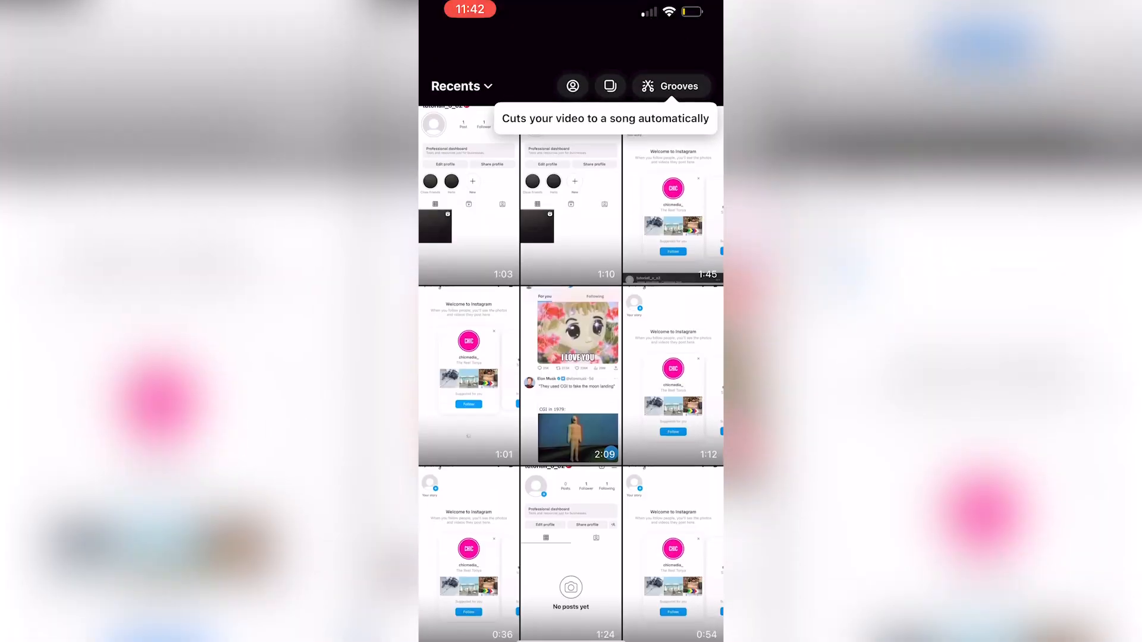
pyautogui.click(468, 206)
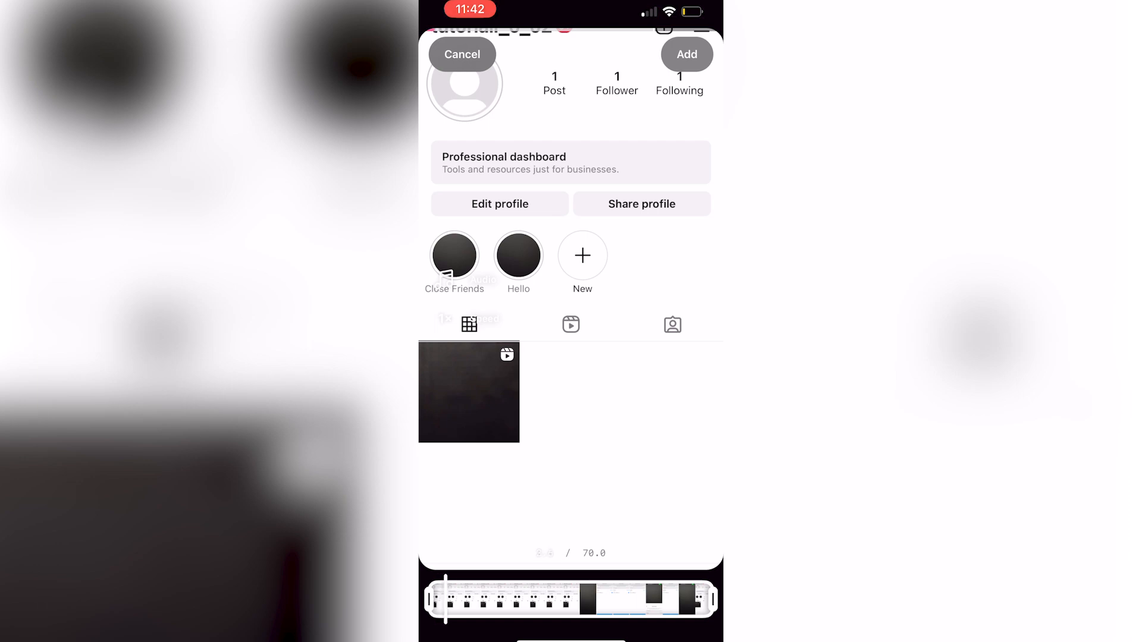
pyautogui.click(462, 53)
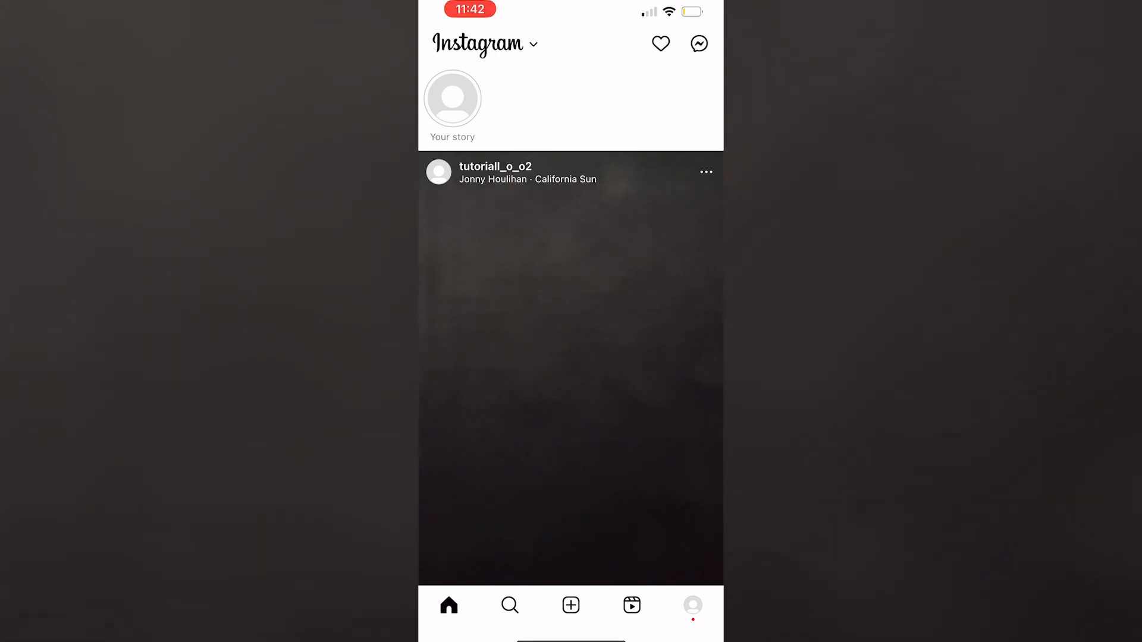
pyautogui.click(693, 605)
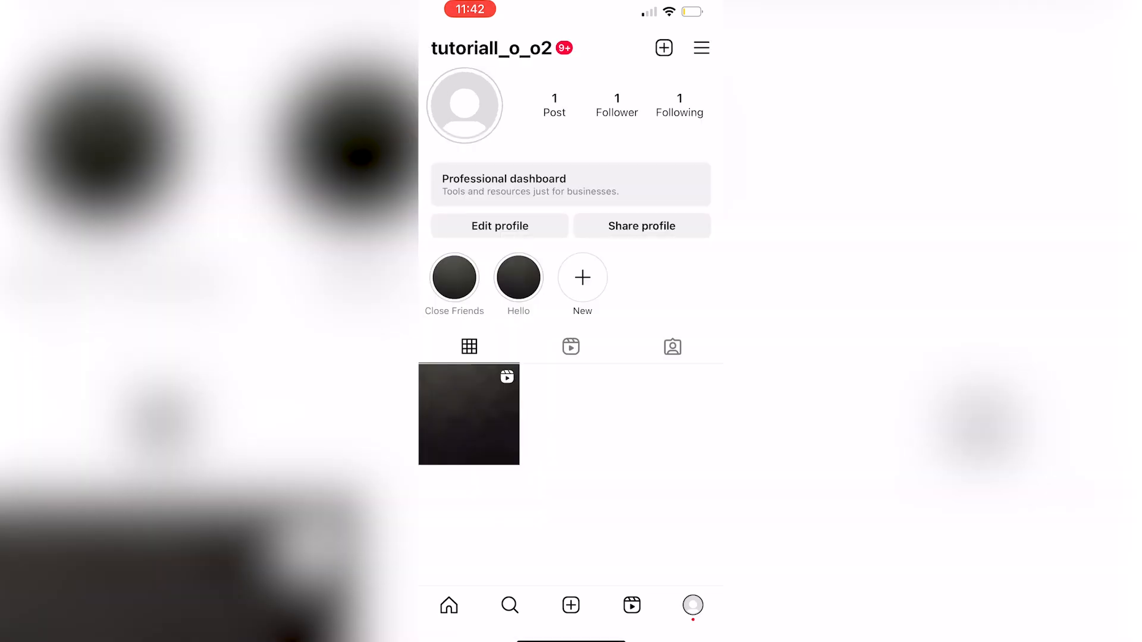
# Reach the Help page through the profile menu's Settings and privacy
pyautogui.click(701, 47)
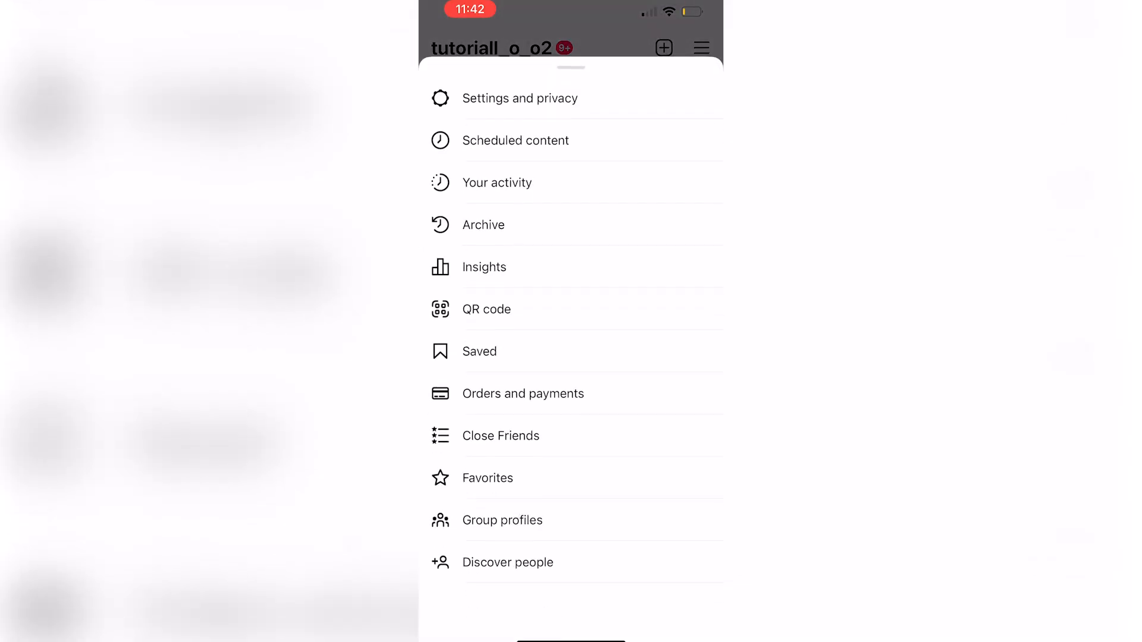
pyautogui.click(520, 98)
pyautogui.scroll(-10, 571, 357)
pyautogui.scroll(-5, 571, 357)
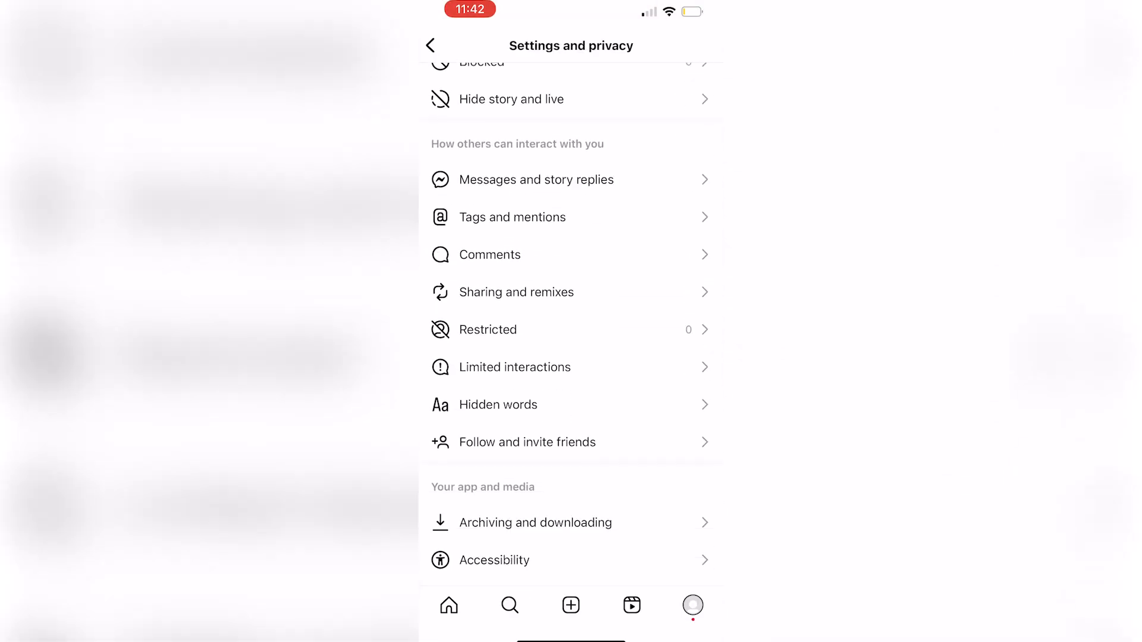
pyautogui.scroll(-4, 571, 357)
pyautogui.scroll(-4, 570, 357)
pyautogui.scroll(-3, 571, 357)
pyautogui.scroll(-3, 572, 357)
pyautogui.scroll(-2, 571, 357)
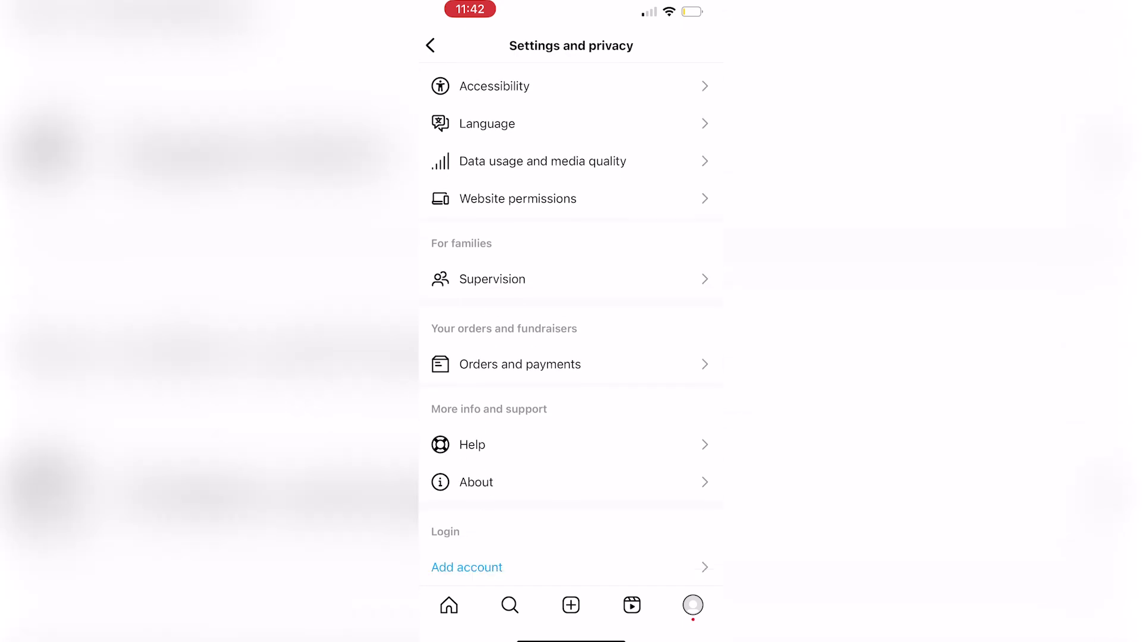
pyautogui.click(472, 406)
# Start a problem report with diagnostics included, reaching the message box
pyautogui.click(571, 81)
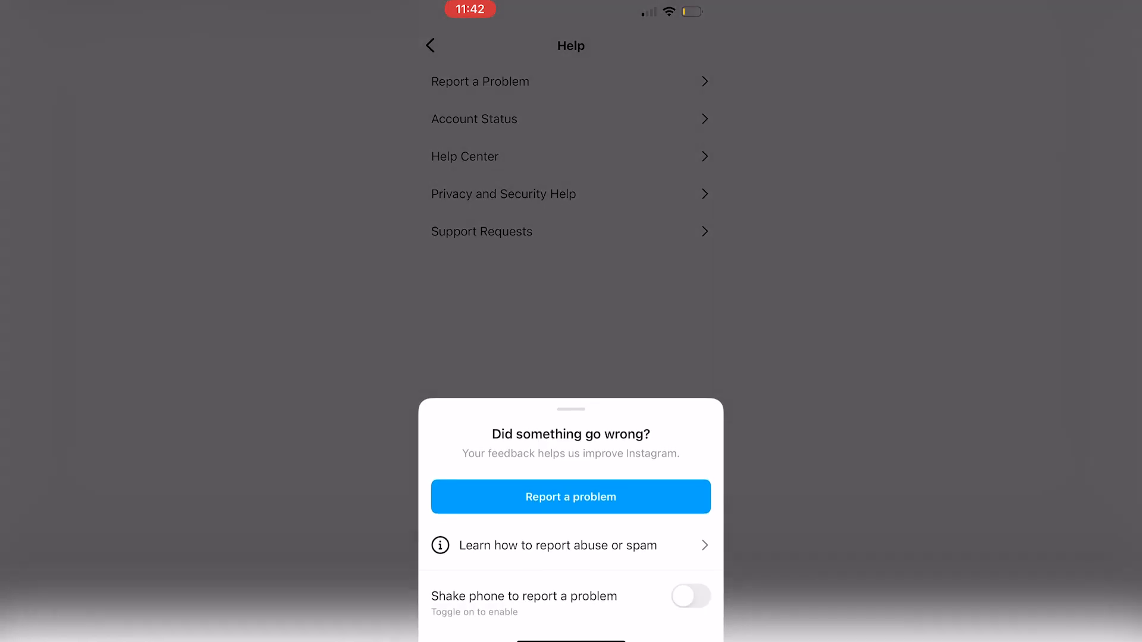
pyautogui.click(572, 505)
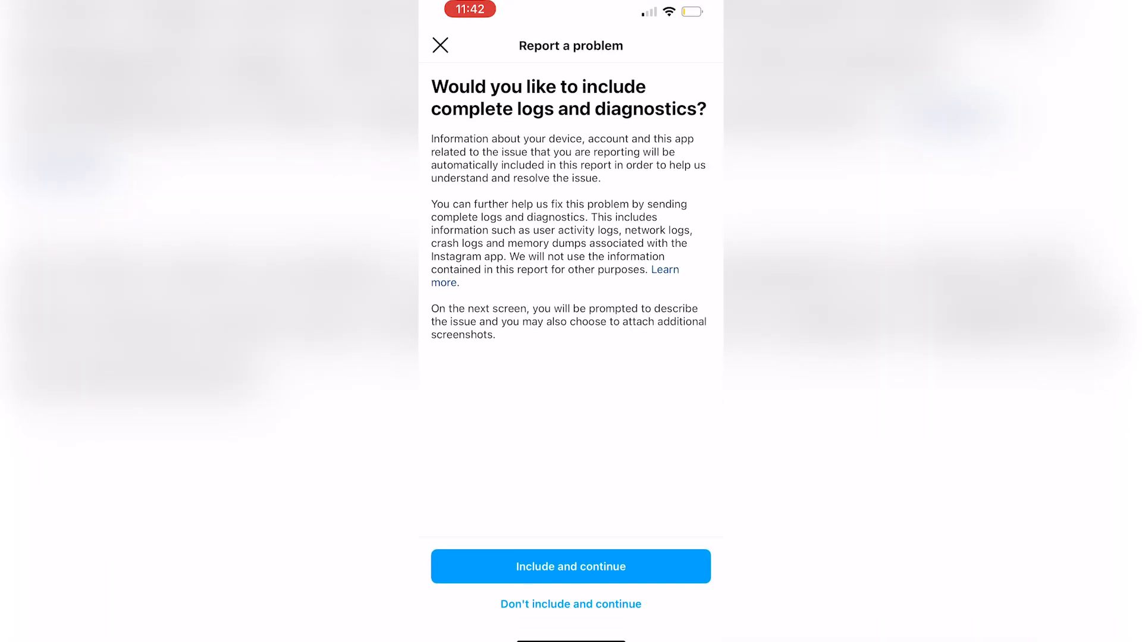
pyautogui.click(572, 564)
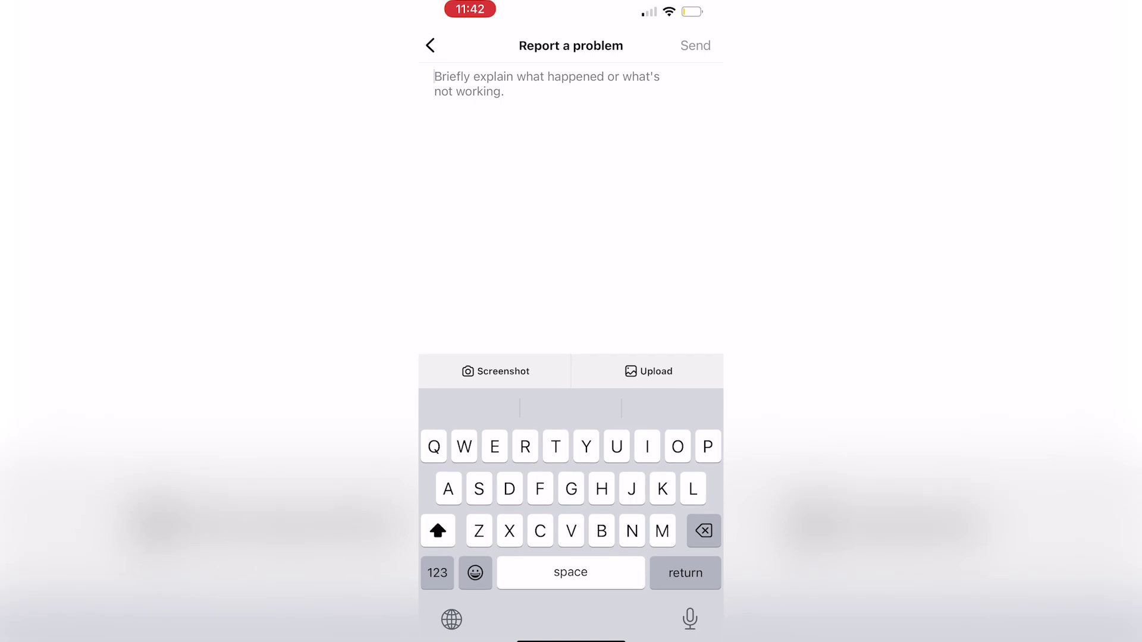
pyautogui.write('My ')
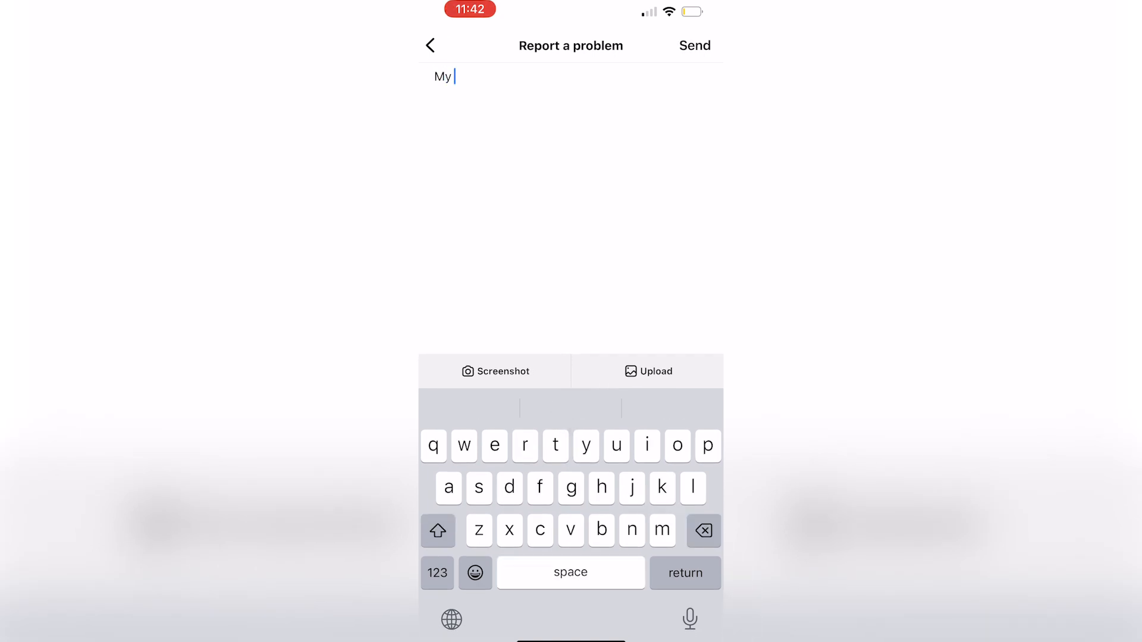
pyautogui.write('account is mi')
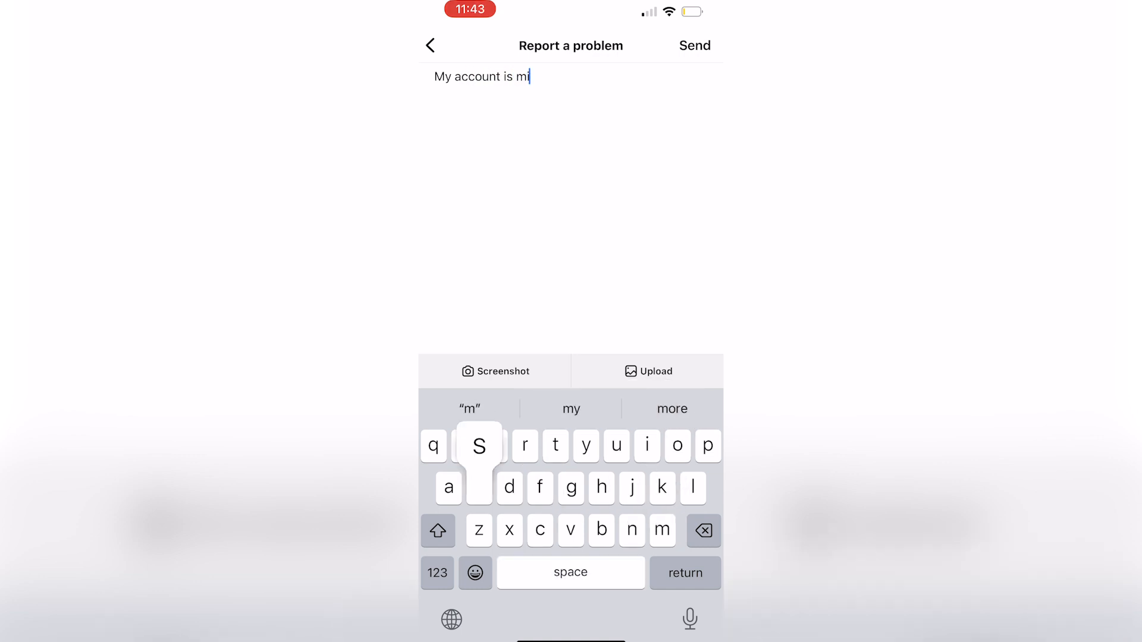
pyautogui.write('ssing the 60')
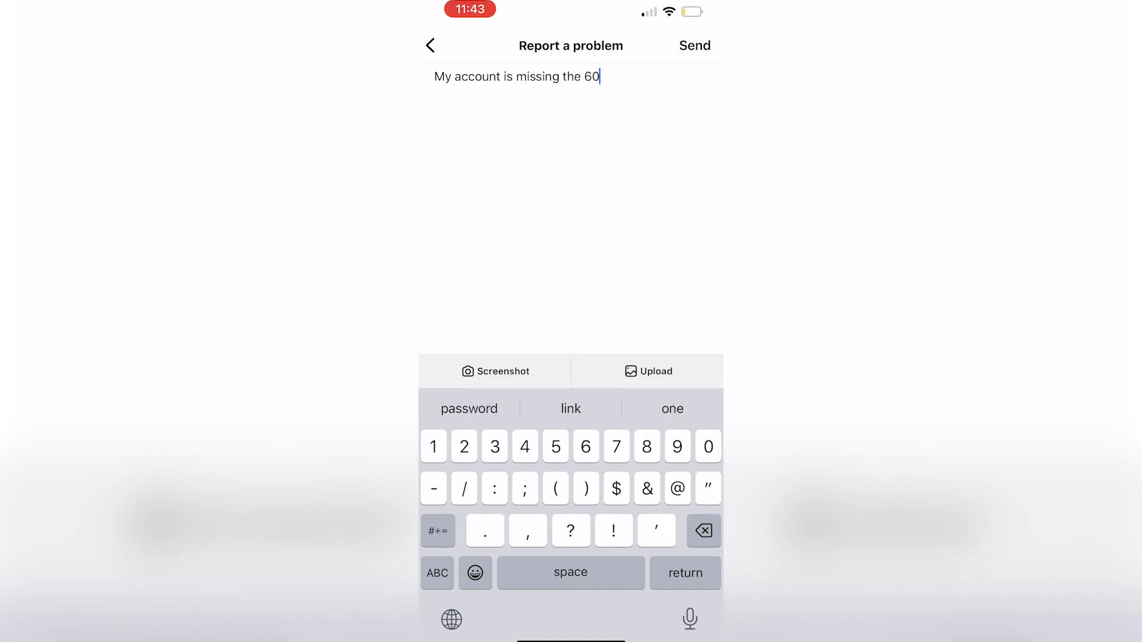
pyautogui.write(' second story')
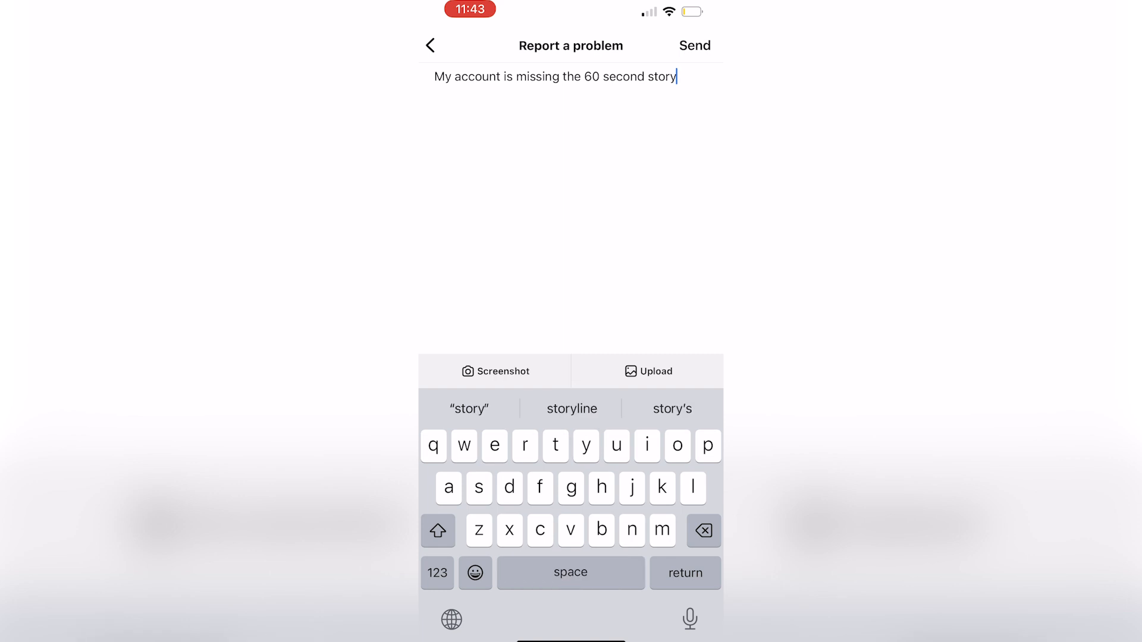
pyautogui.write(' featyre.')
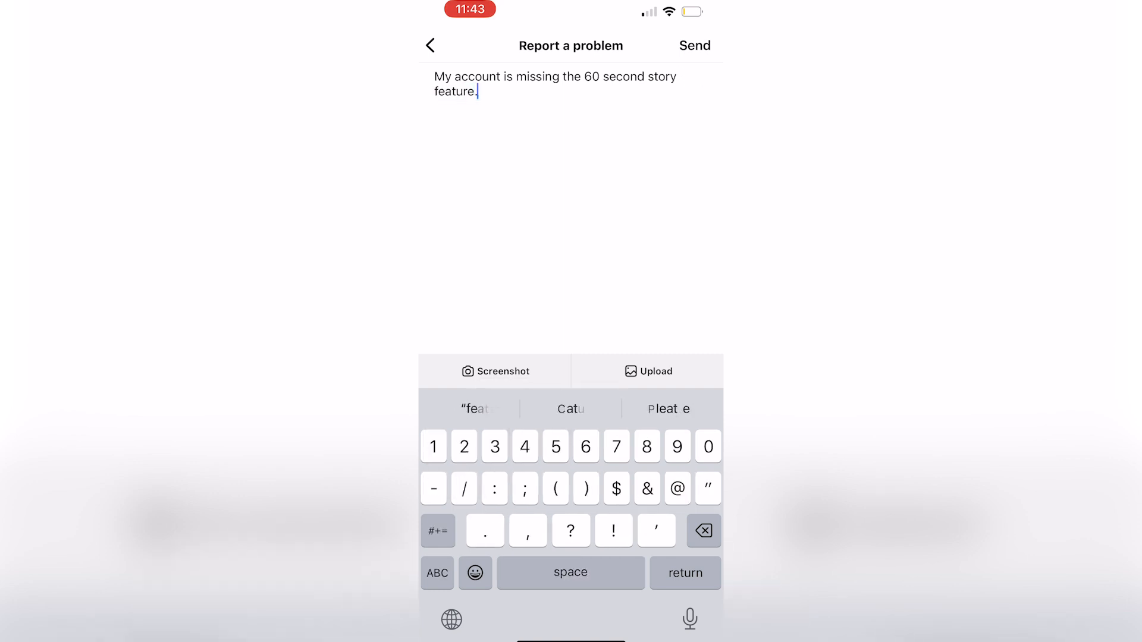